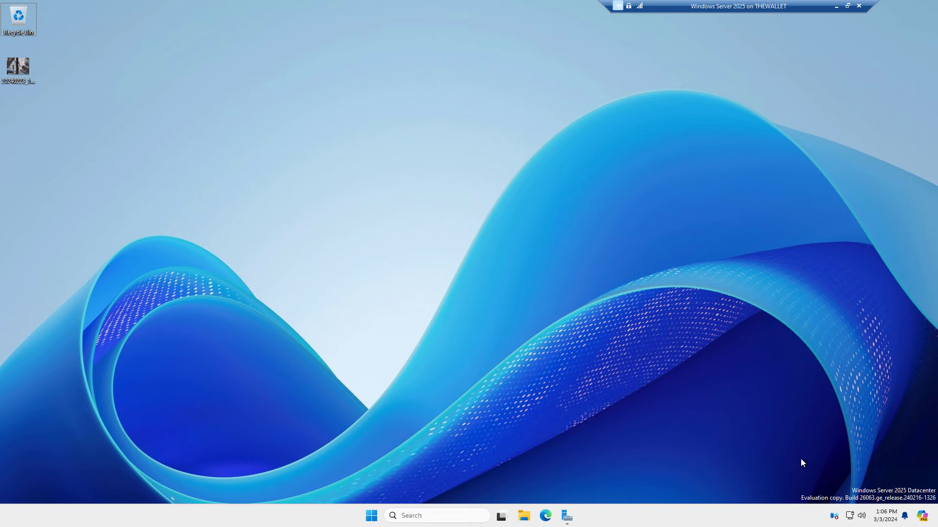
Open the Ethernet connection's IP assignment for editing from the Network and Internet settings
right_click(850, 519)
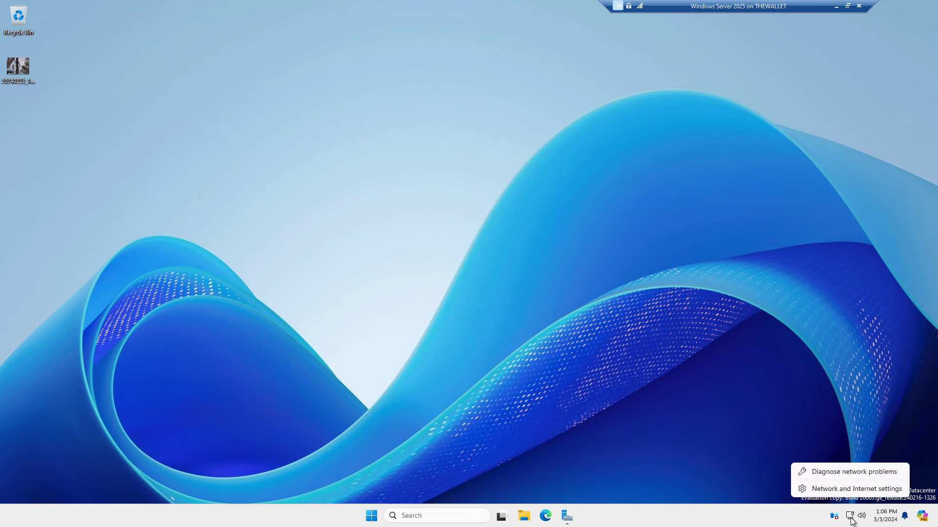
click(845, 489)
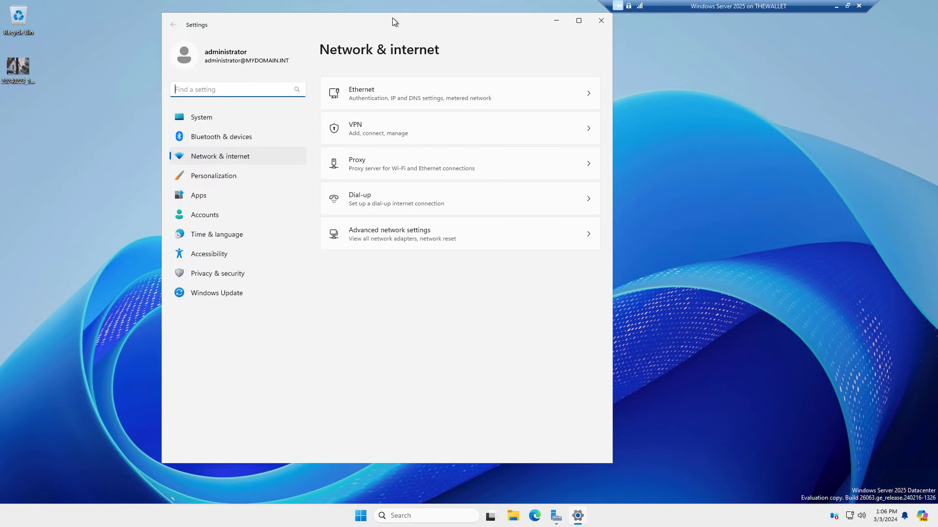
drag(394, 22, 456, 34)
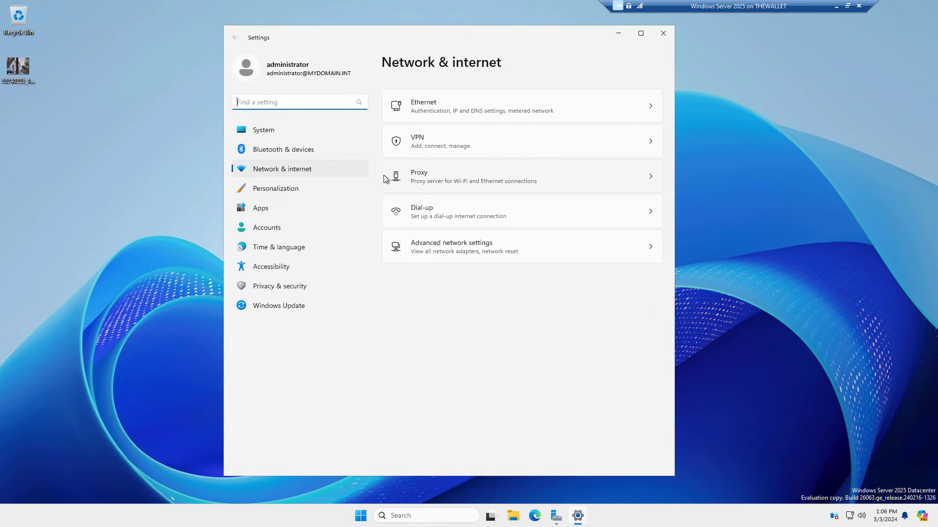
click(453, 102)
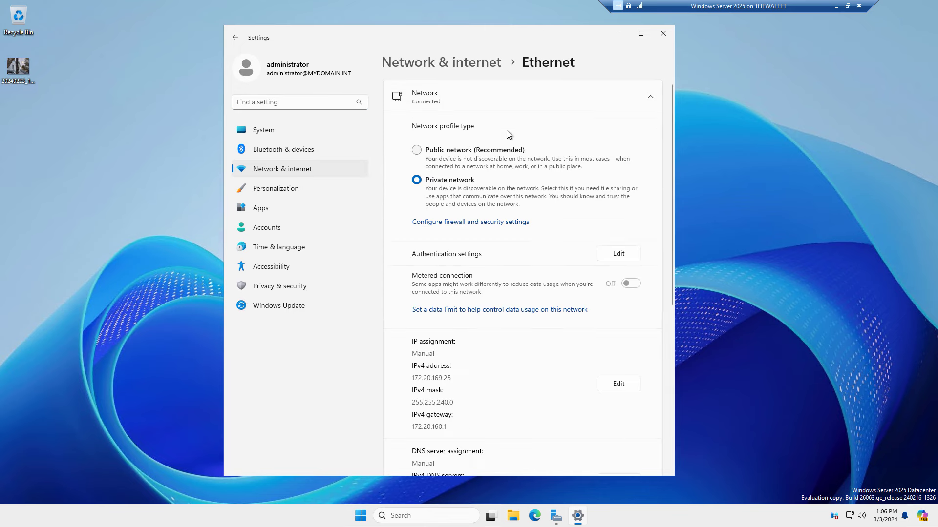
scroll(541, 286, down, 3)
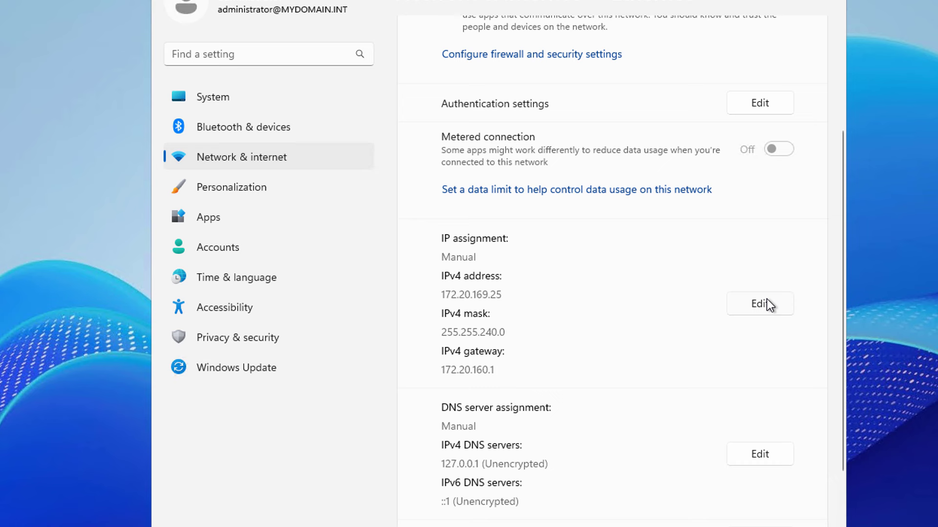
click(771, 309)
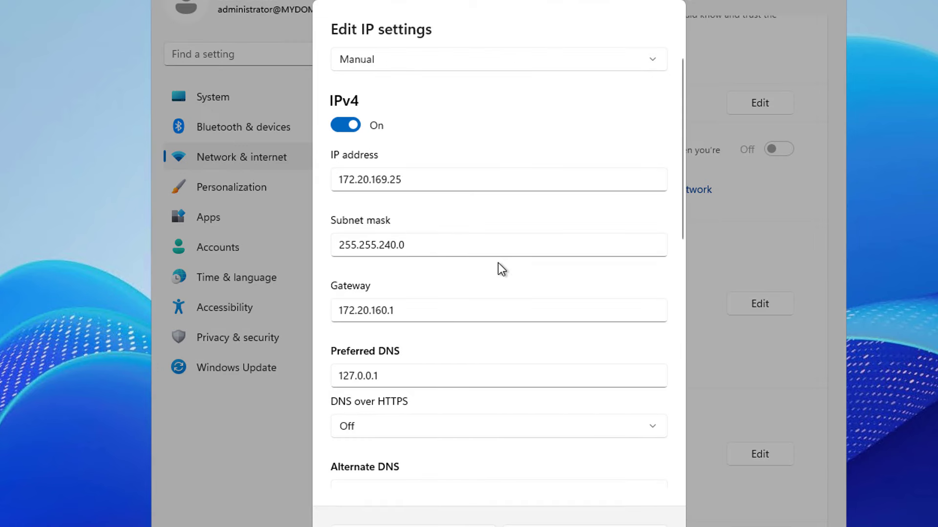
Switch the IP assignment to Automatic (DHCP) and back to Manual
click(564, 67)
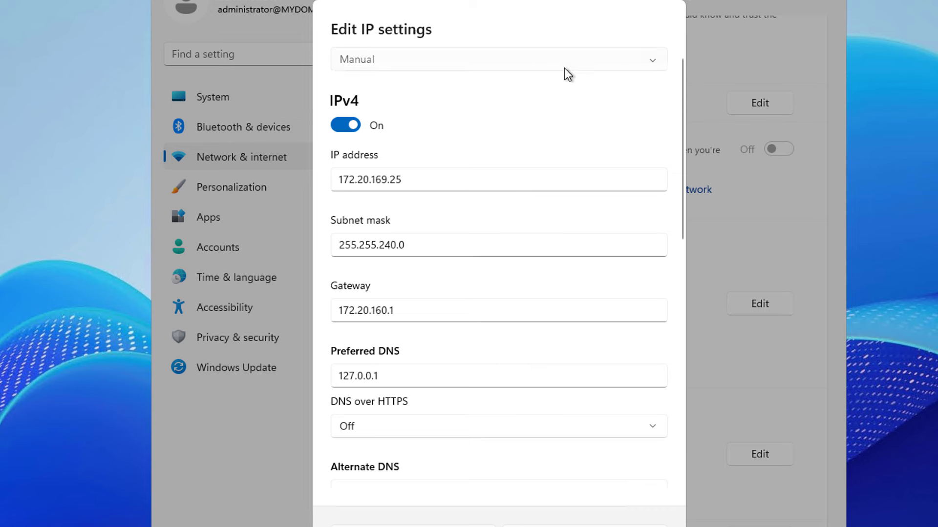
click(534, 37)
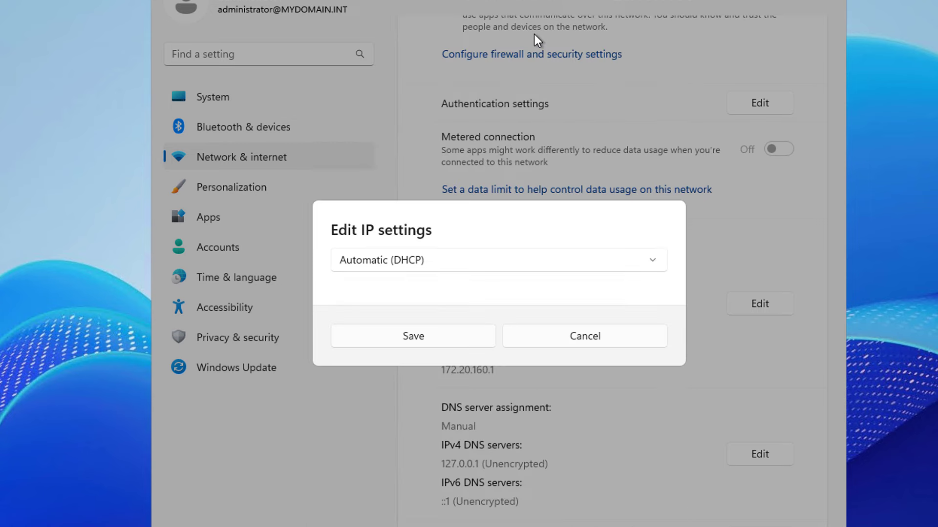
click(577, 267)
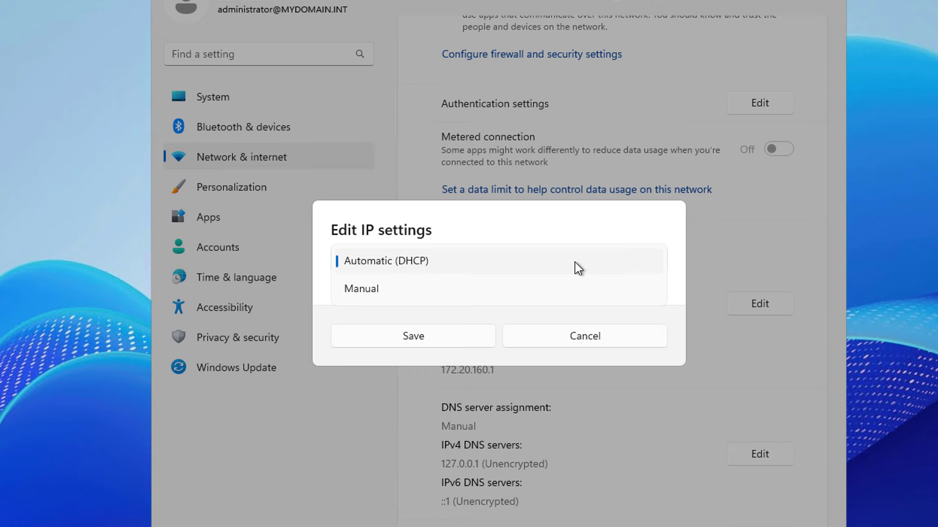
click(489, 290)
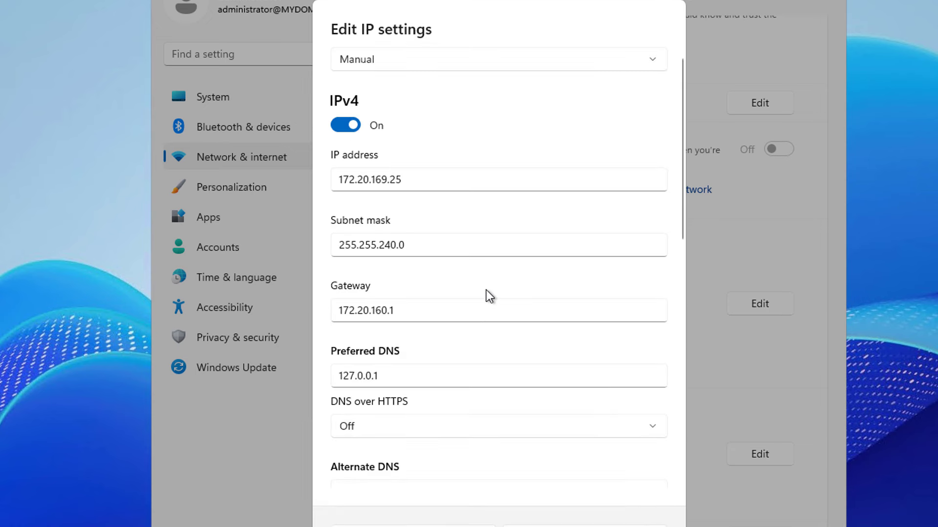
Set the IPv4 address in the manual IP settings to 172.20.169.26
click(421, 184)
key(BackSpace)
text(5)
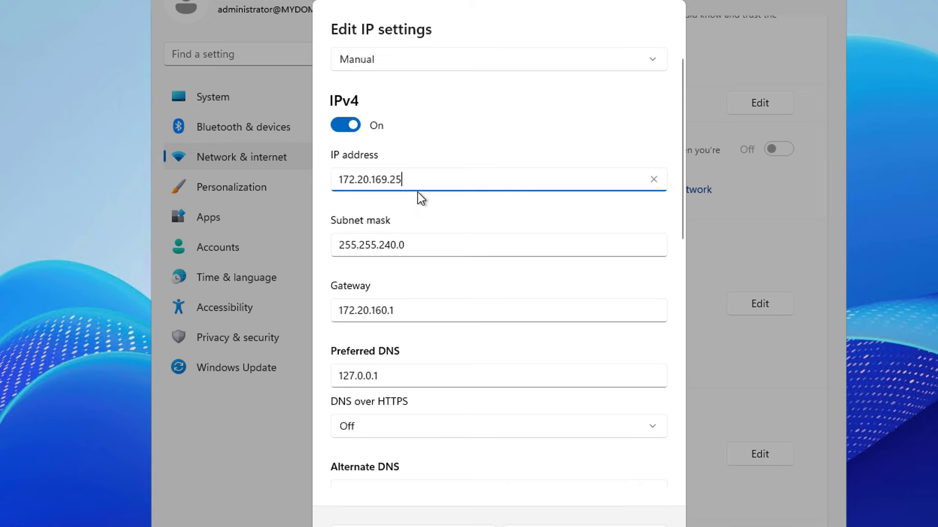
key(BackSpace)
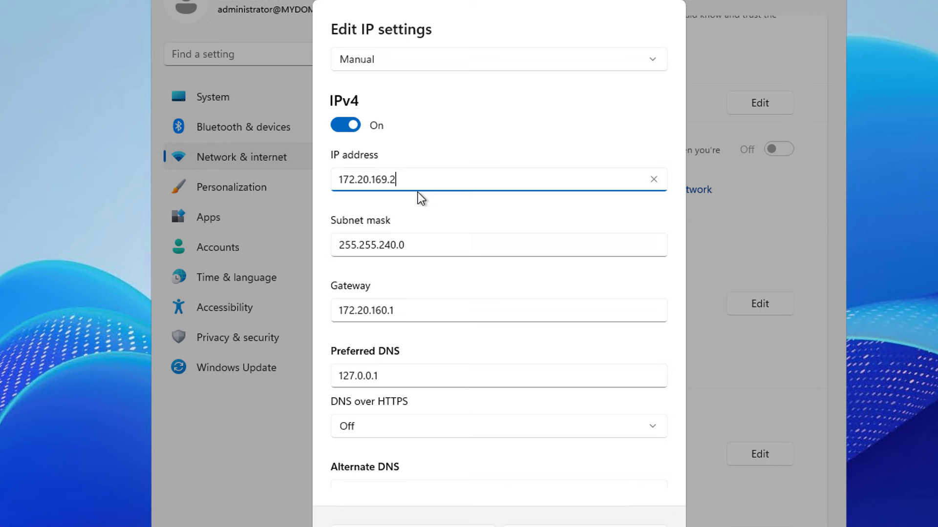
text(6)
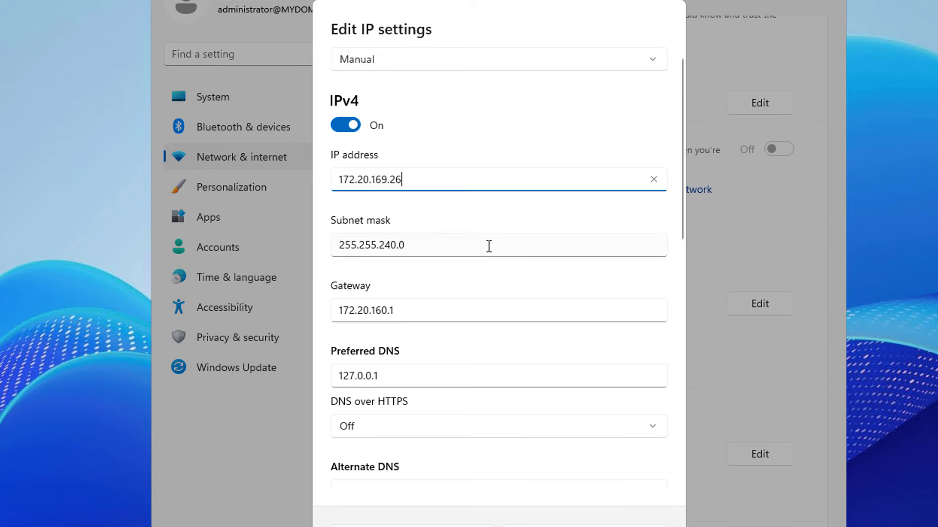
click(465, 314)
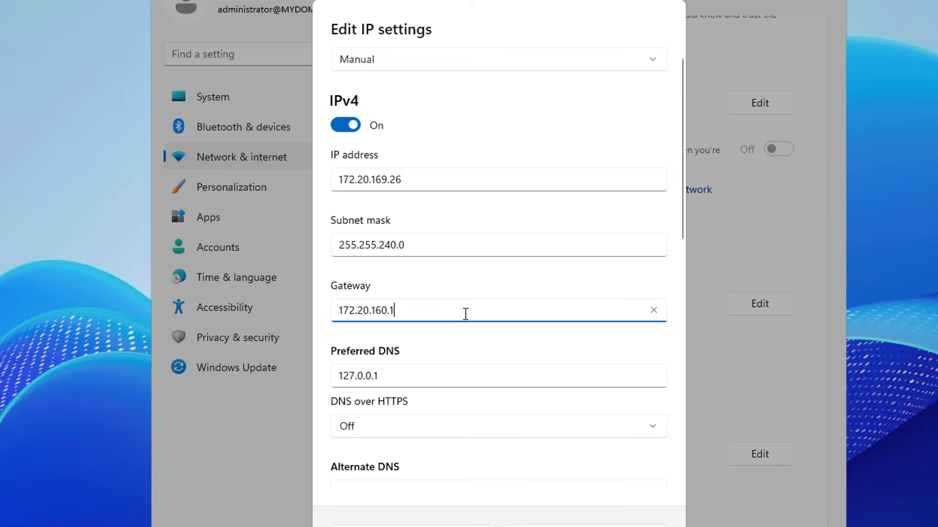
click(398, 379)
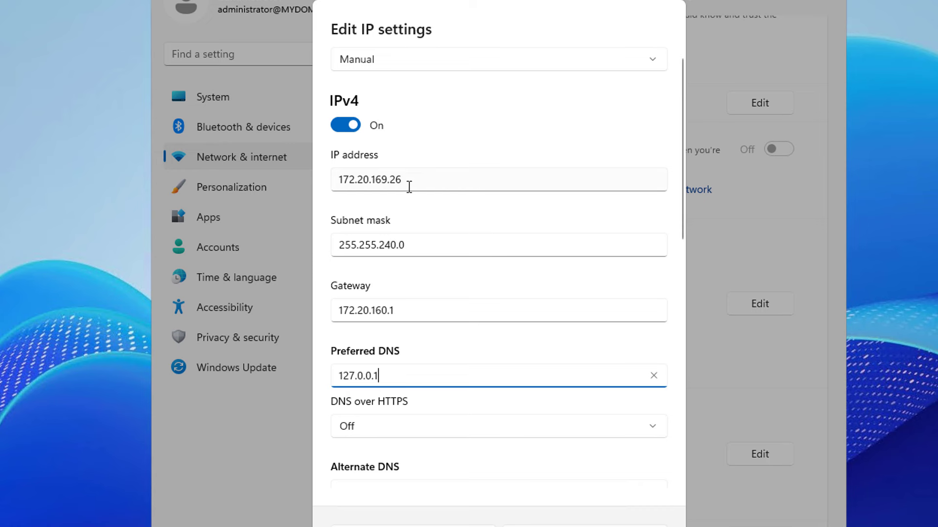
drag(409, 184, 317, 192)
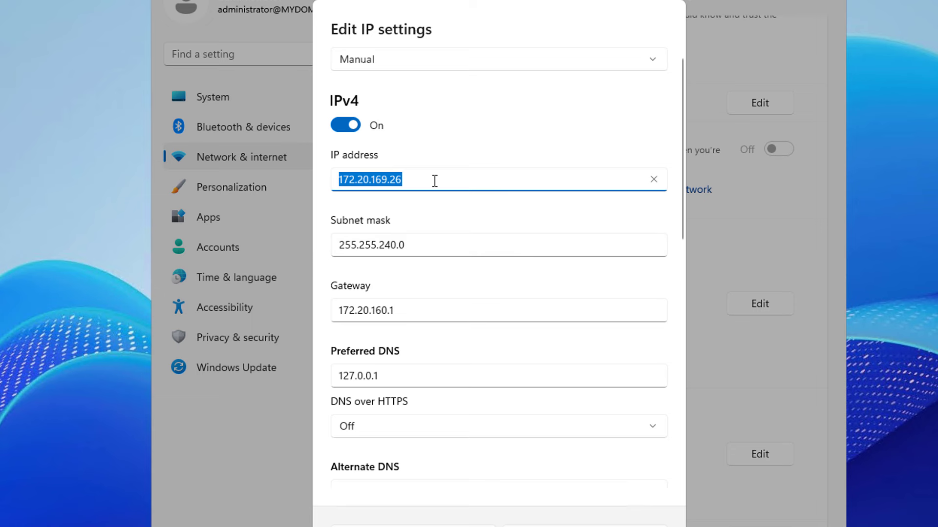
click(434, 181)
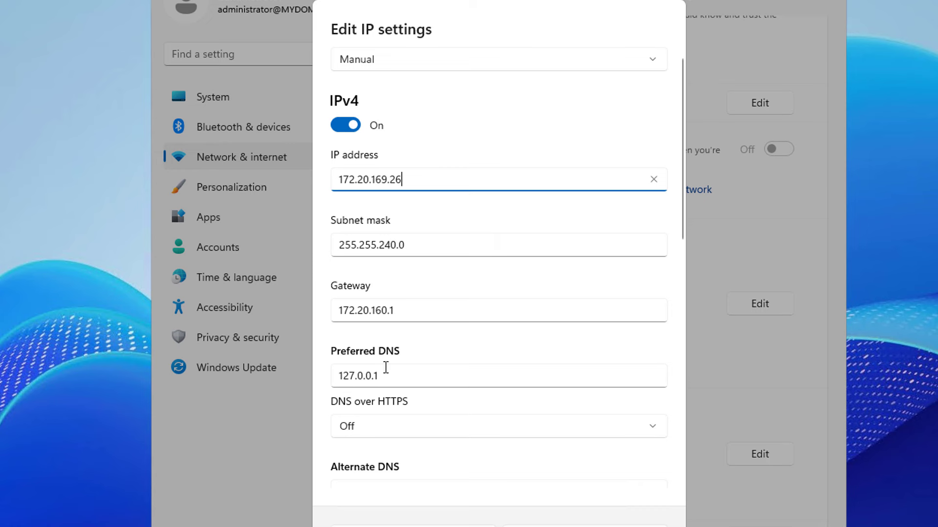
Try 8.8.8.8 as the preferred DNS server and set it back to 127.0.0.1
drag(398, 373, 297, 389)
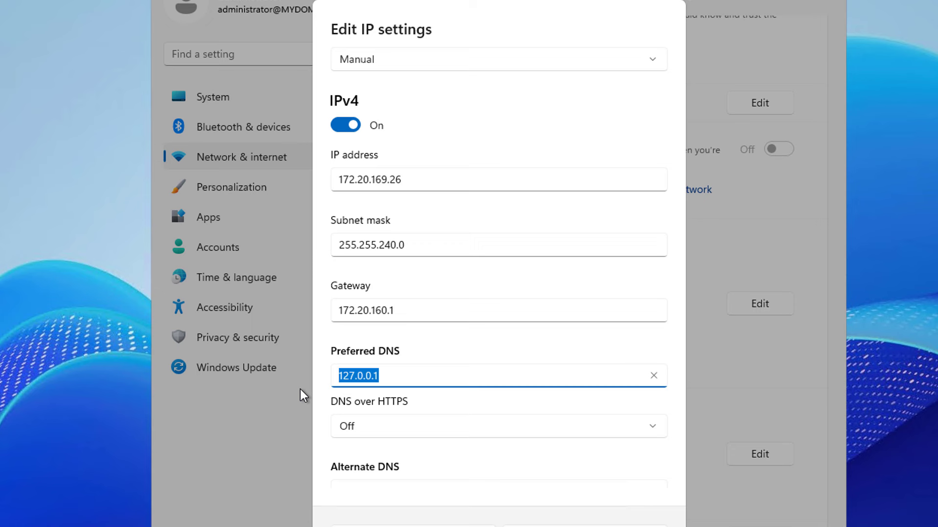
text(8.8.8.8)
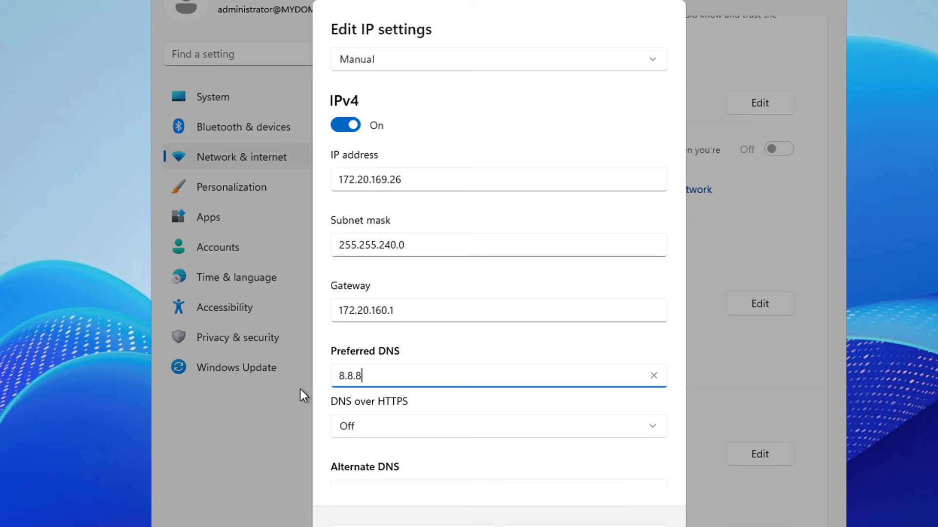
key(BackSpace)
key(BackSpace)
key(BackSpace)
key(BackSpace)
key(BackSpace)
key(BackSpace)
key(BackSpace)
text(127.0.0.1)
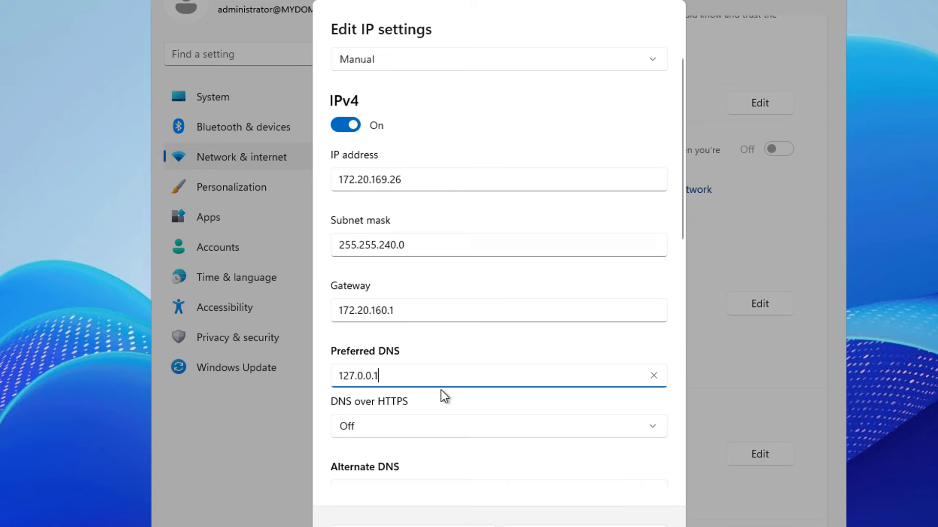
Review the IP address and preferred DNS entries, and dismiss the IP settings without saving
click(420, 176)
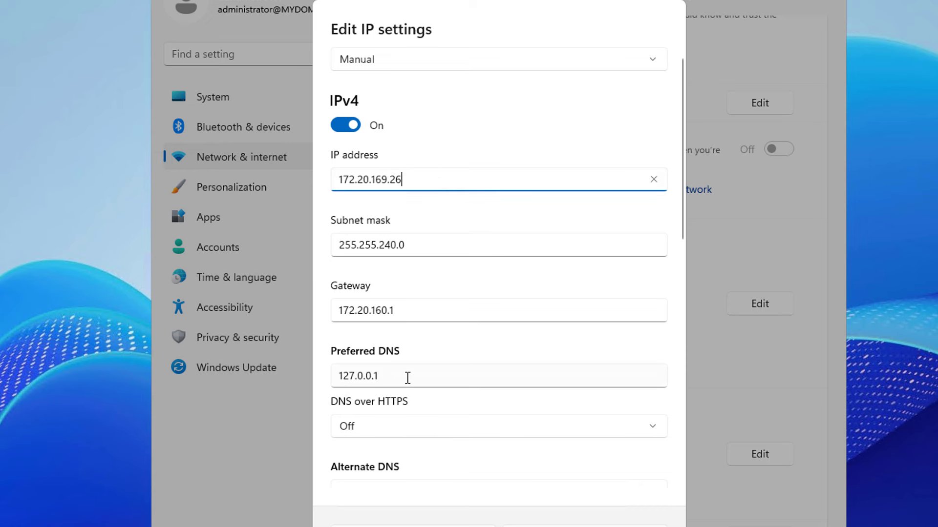
click(407, 375)
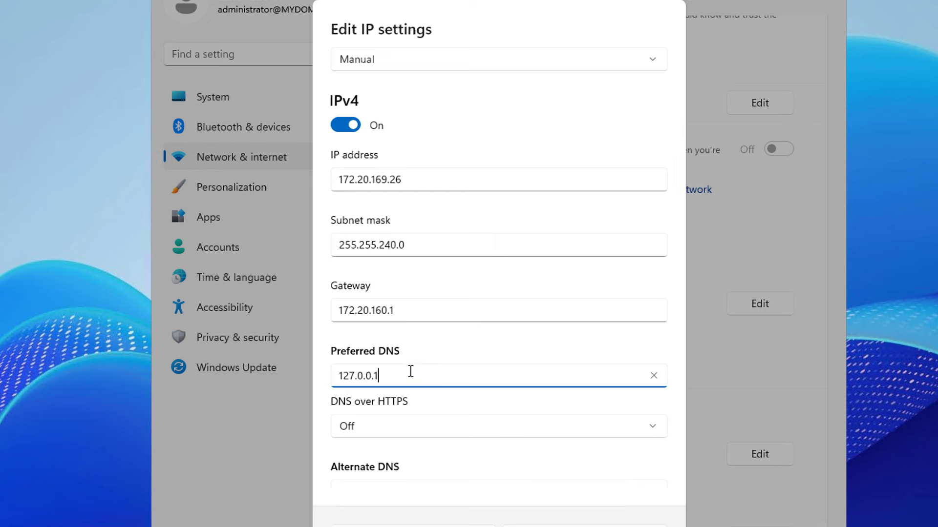
drag(410, 180, 338, 180)
click(498, 350)
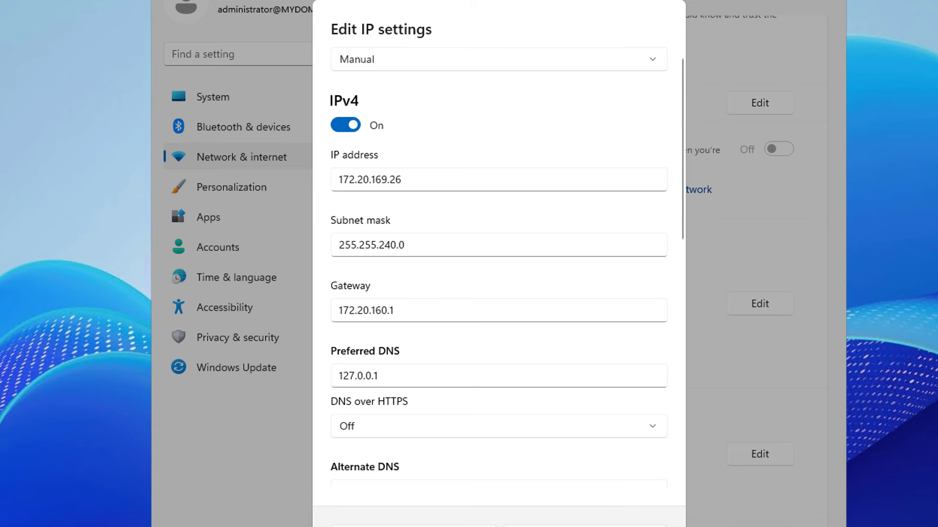
key(Escape)
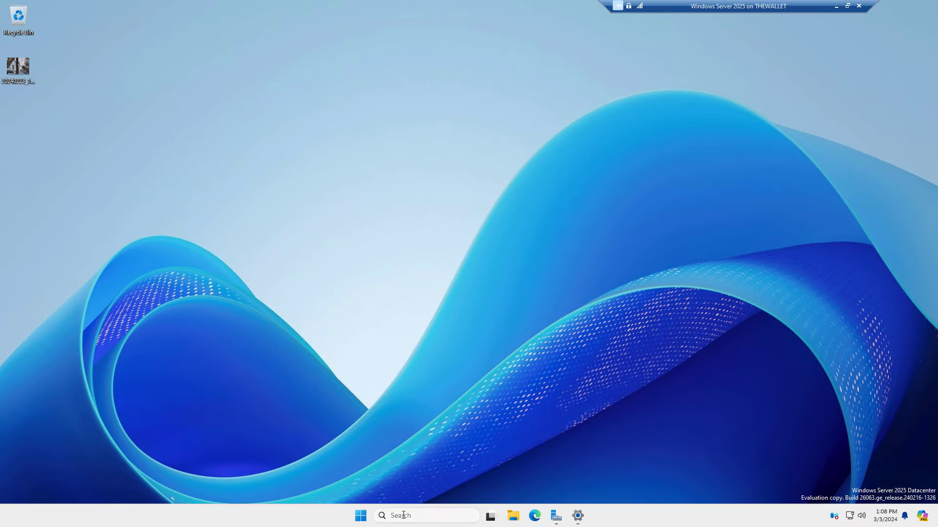
Search for cmd, open Command Prompt as administrator and maximize its window
click(406, 514)
text(cmd)
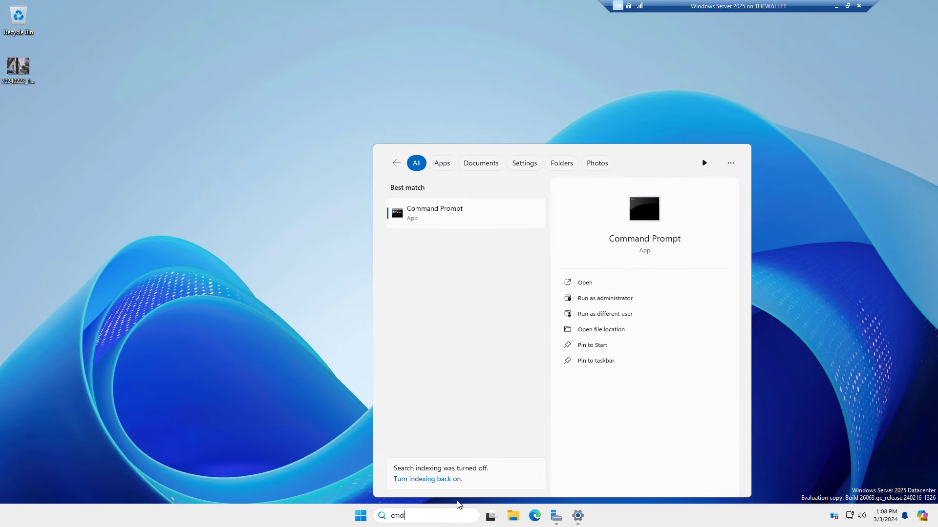
click(605, 301)
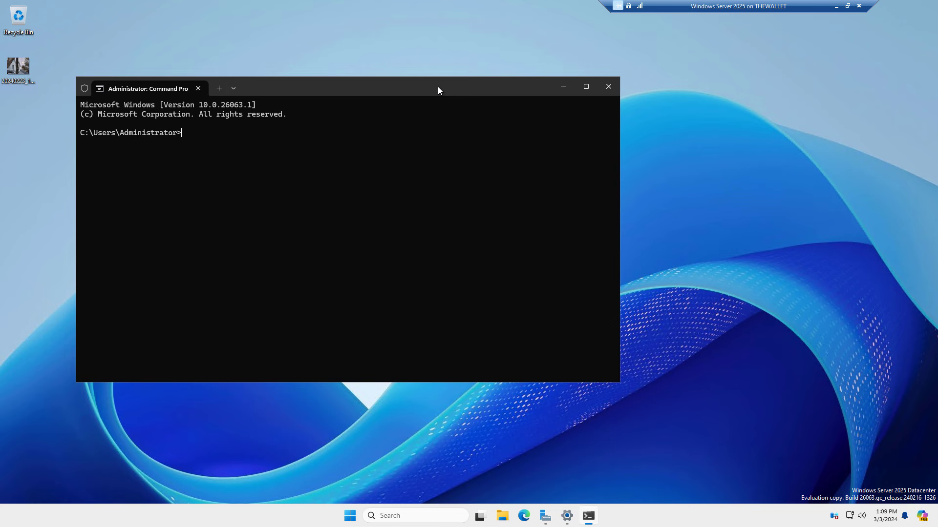
click(586, 88)
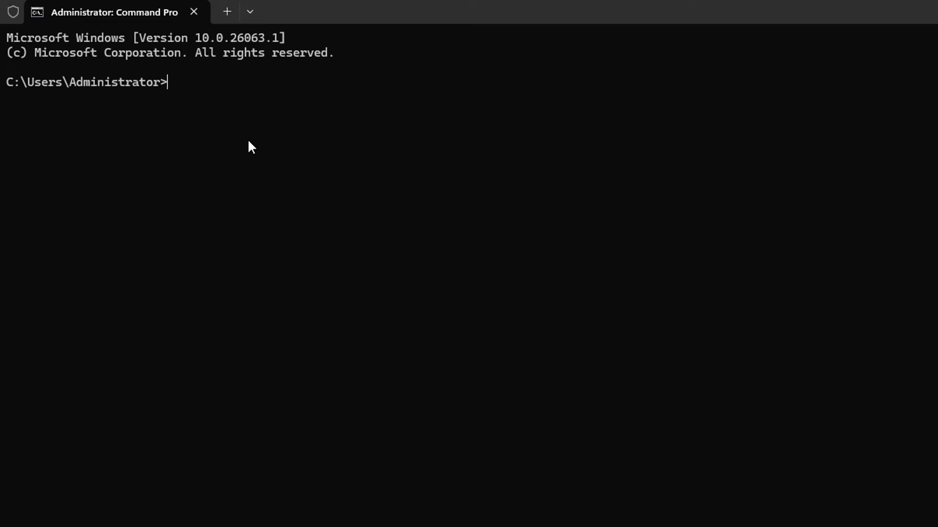
Run "netsh interface ipv4 show config" and examine the listed interface names
text(netsh interface ipv4 show config)
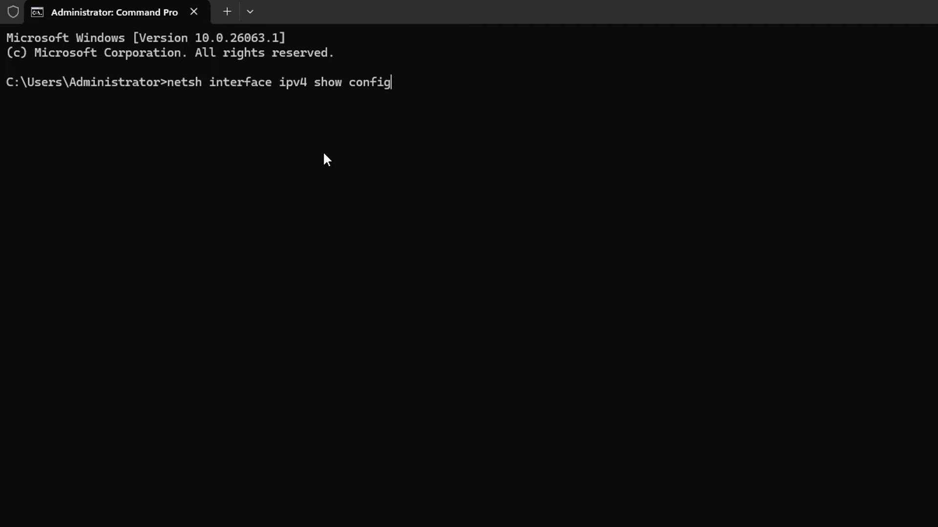
key(Return)
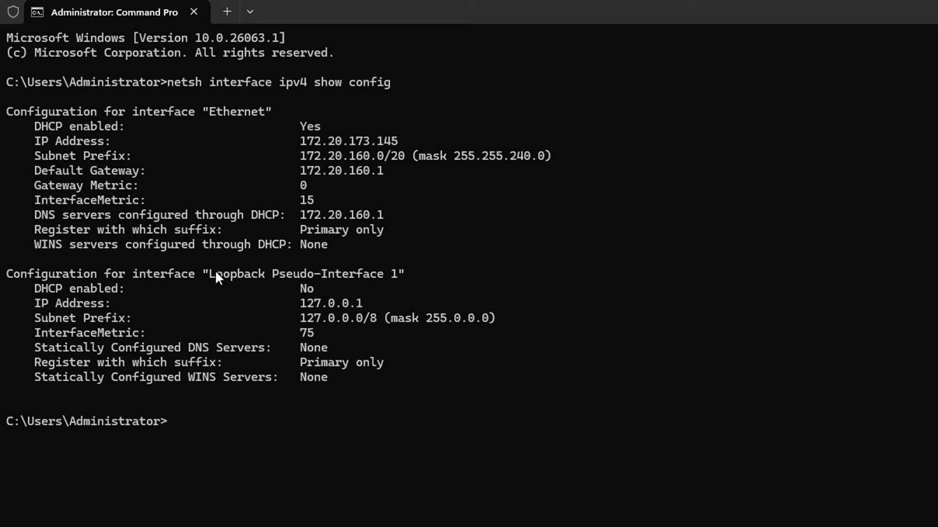
drag(210, 274, 336, 288)
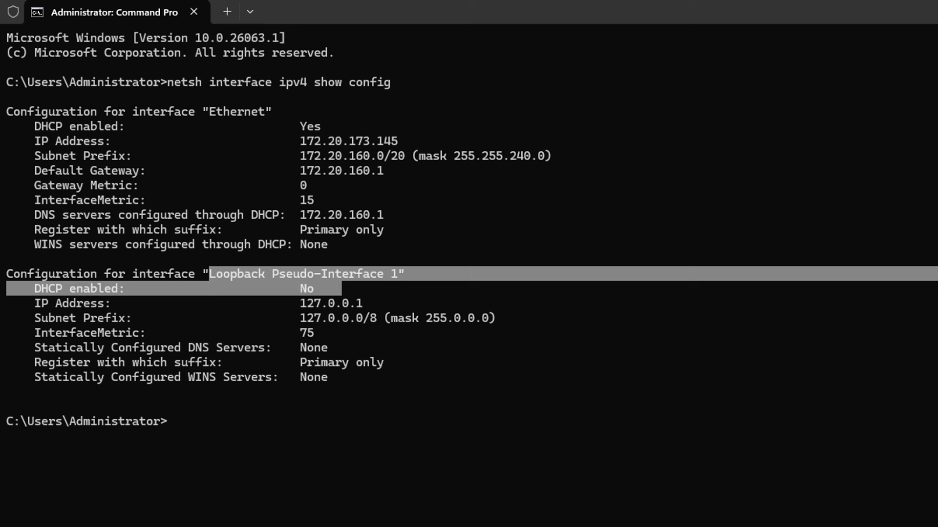
click(432, 283)
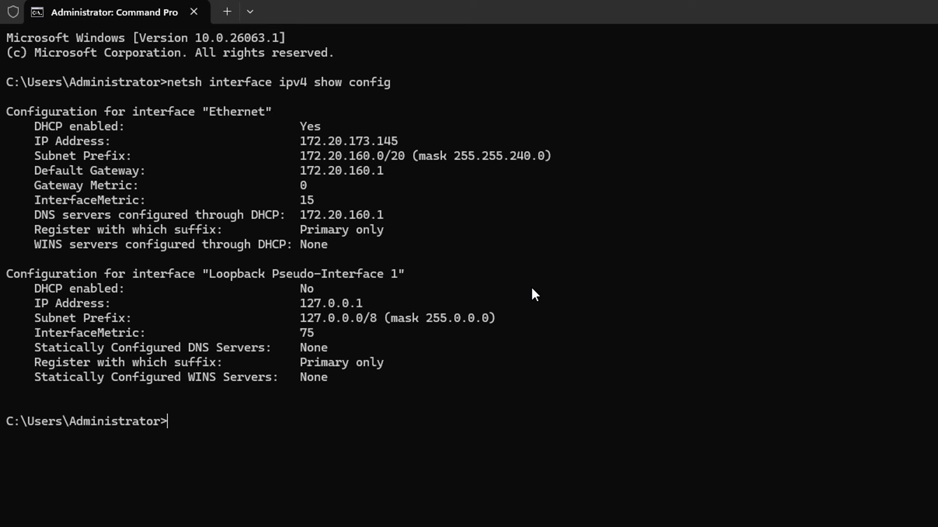
drag(212, 116, 259, 118)
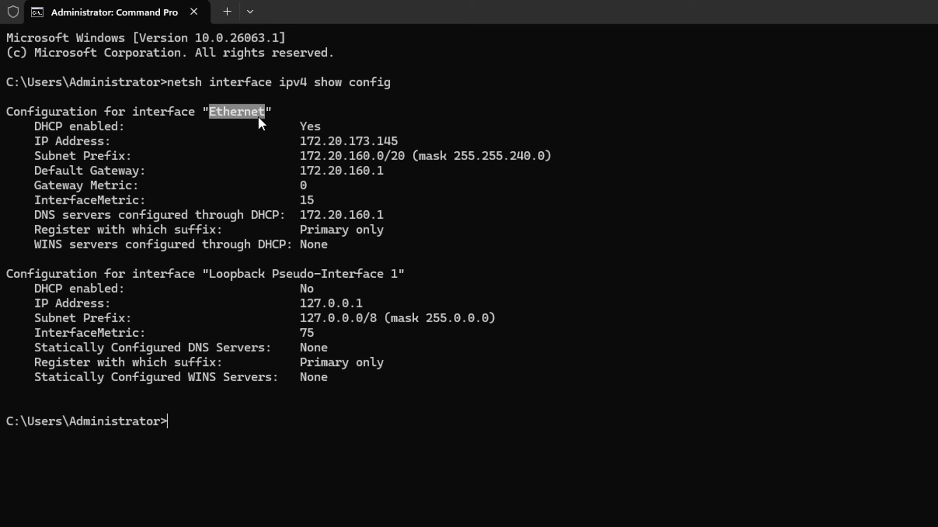
click(397, 464)
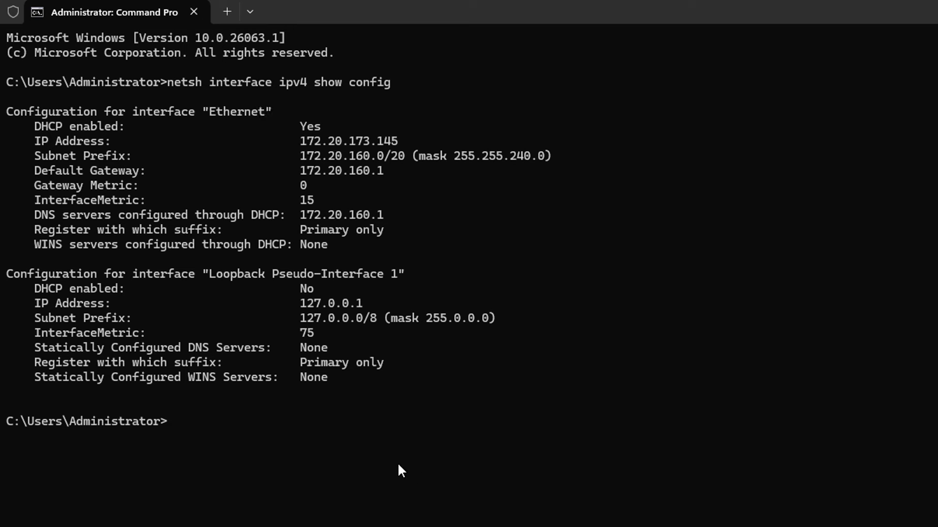
Use netsh to assign the Ethernet interface static IPv4 address 172.20.173.25, mask 255.255.240.0 and gateway 172.20.160.1
text(netsh interface ipv4 set address name=Ethernet static)
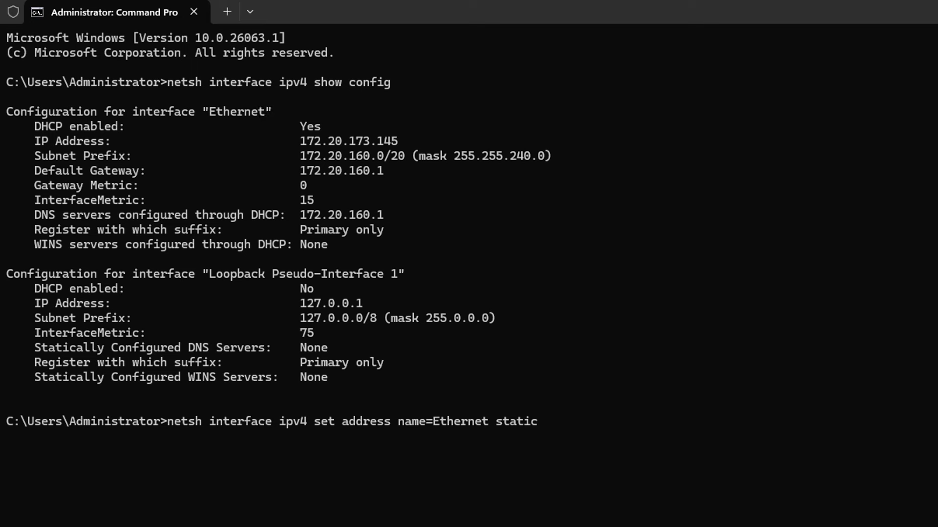
text(172.20.173.25)
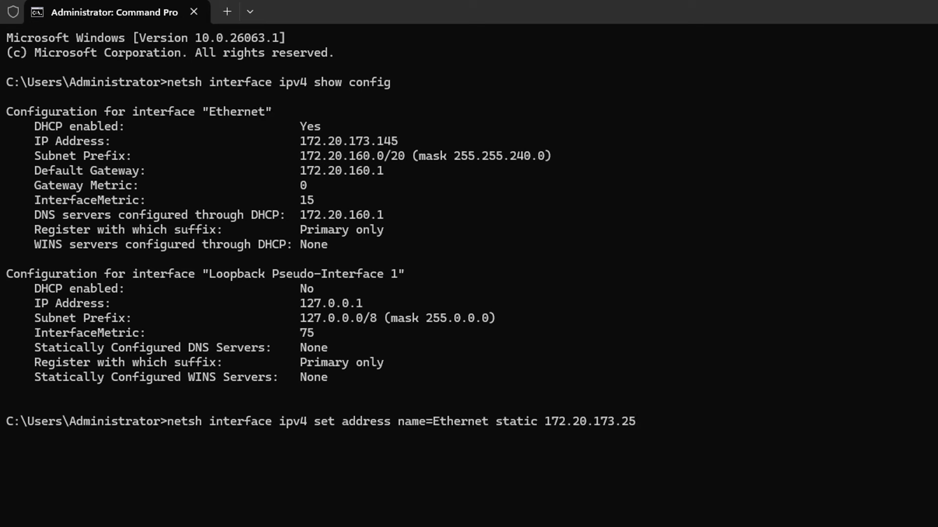
text(255.255.255)
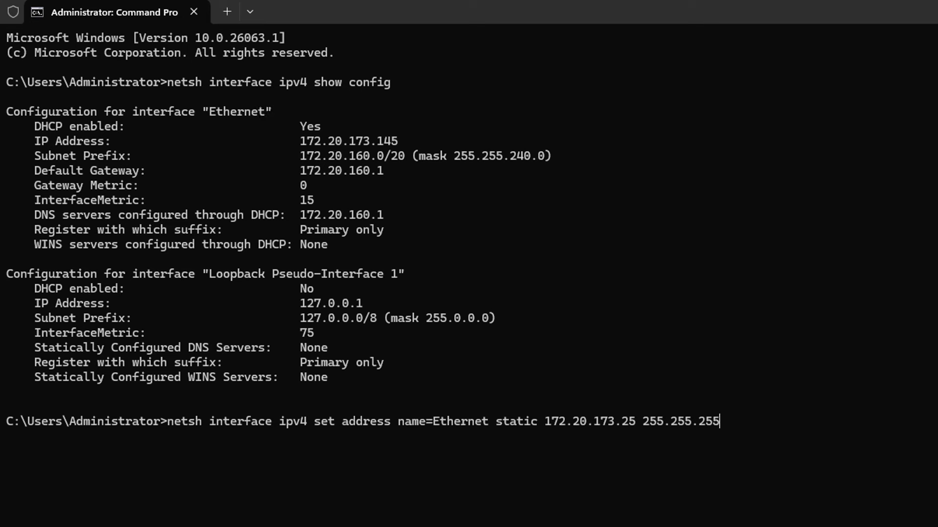
key(BackSpace)
key(BackSpace)
key(BackSpace)
text(240.0 172.20.160.1)
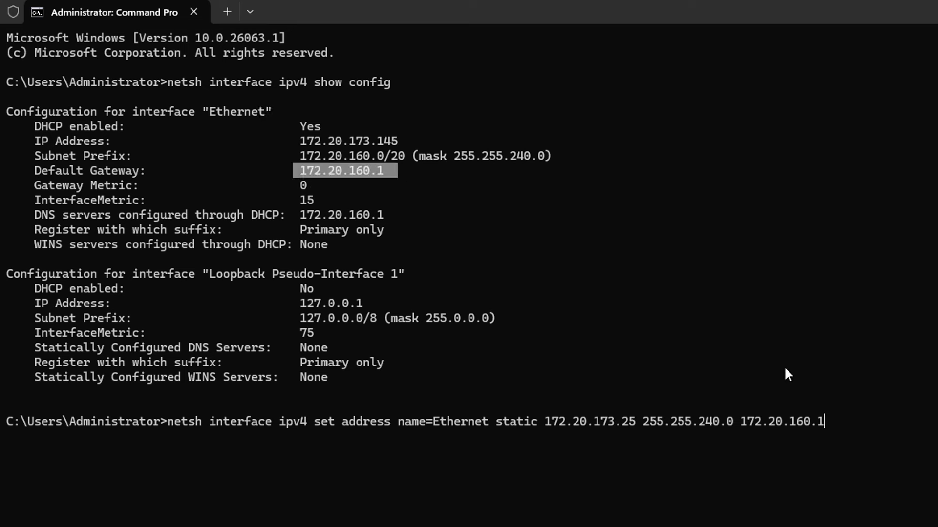
click(878, 453)
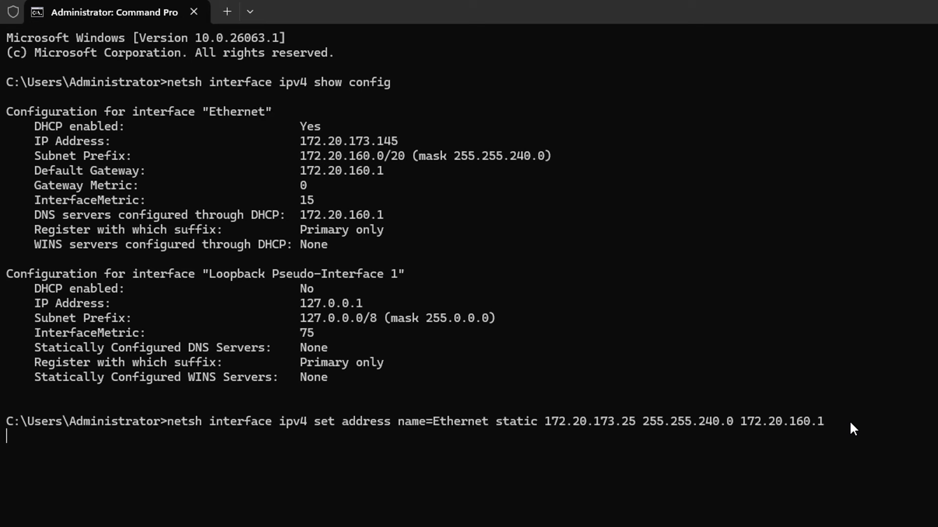
key(Return)
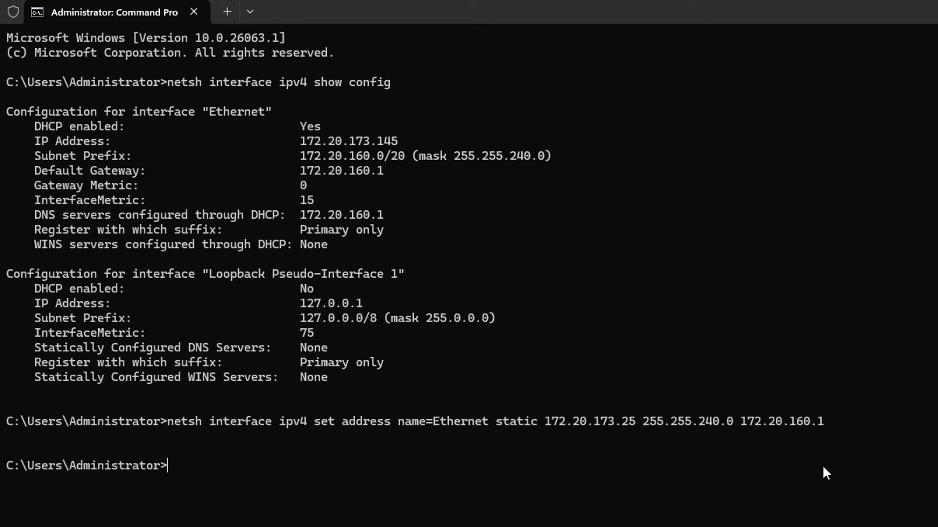
Rerun "netsh interface ipv4 show config" to check the Ethernet interface's address configuration
key(Up)
key(Up)
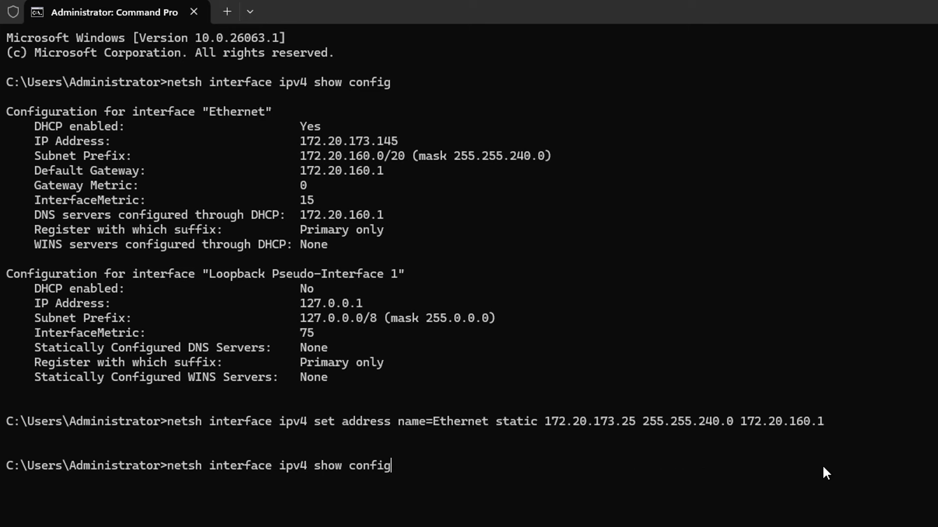
key(Return)
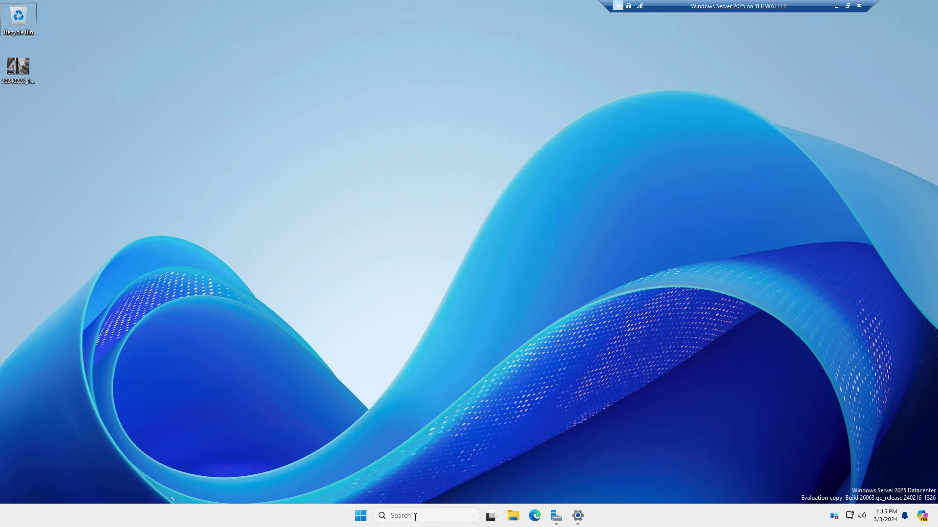
Open Windows PowerShell as administrator in a maximized window and list the network adapters with Get-NetAdapter
click(405, 516)
text(pow)
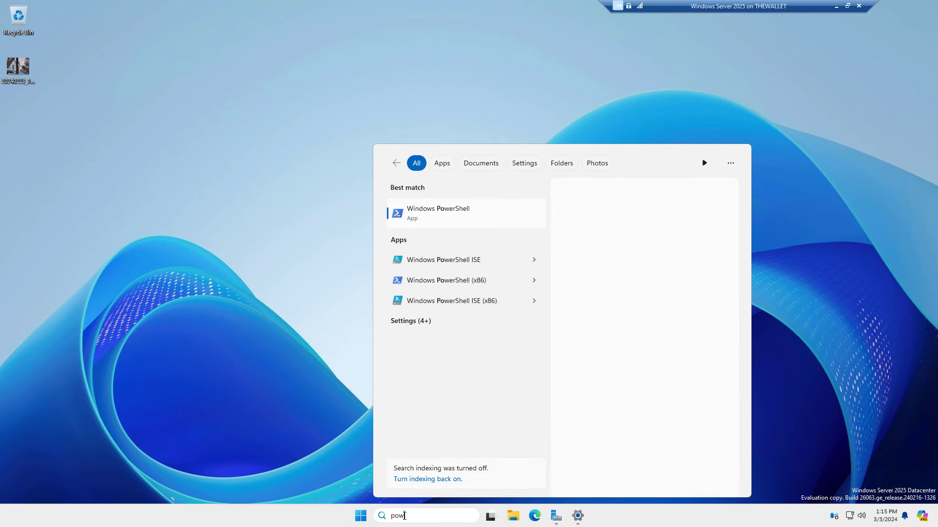
text(ershell)
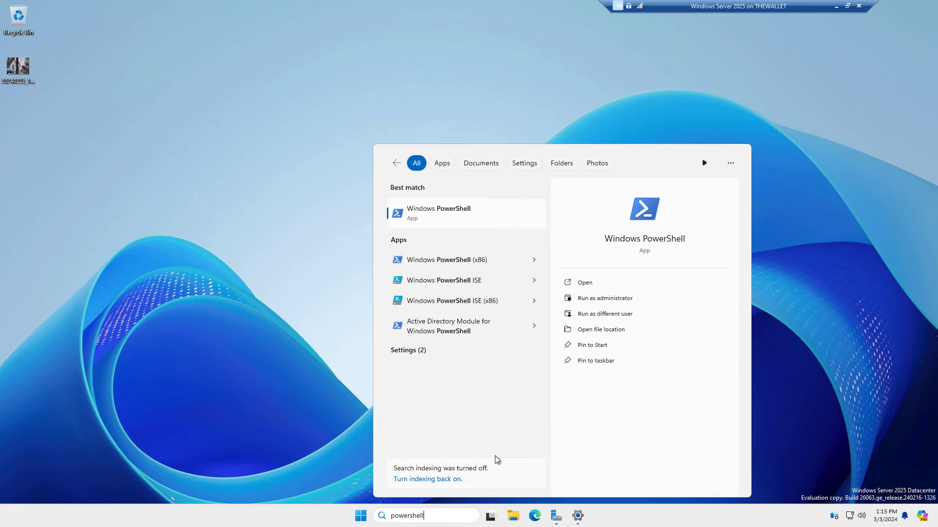
click(612, 300)
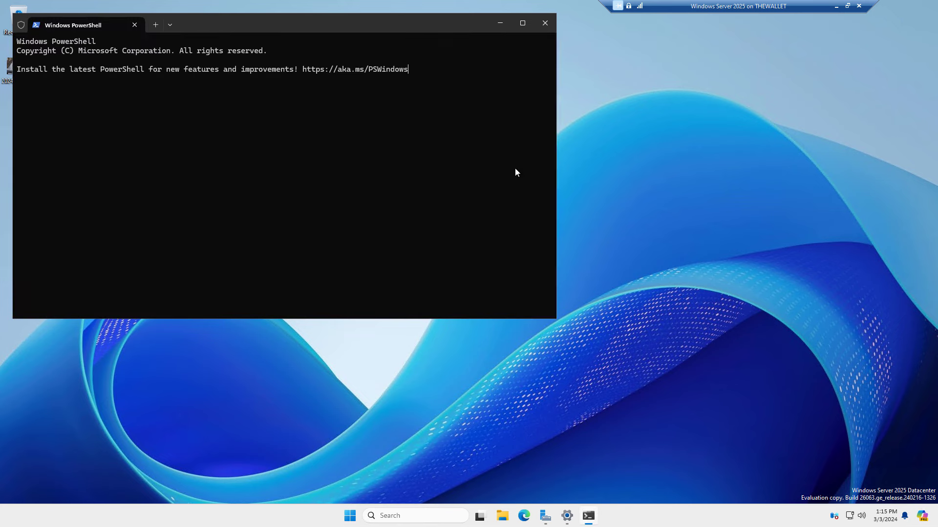
click(520, 23)
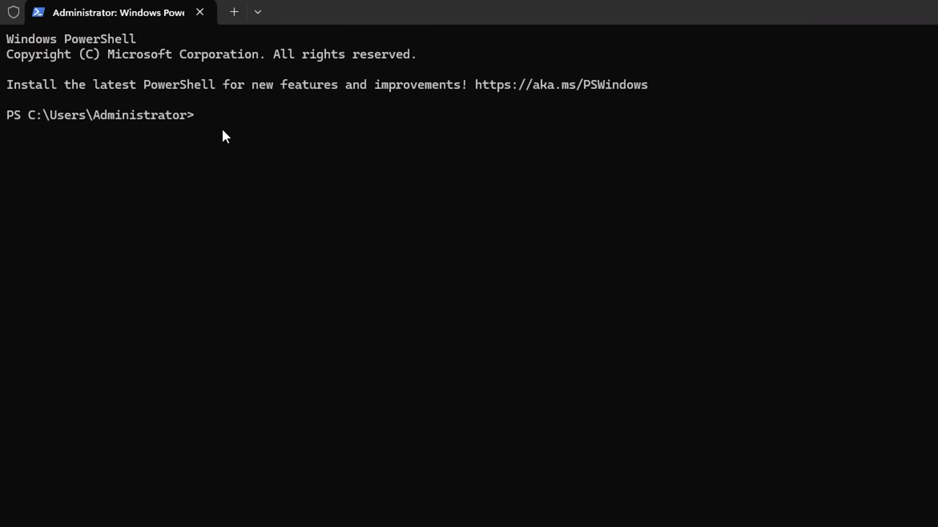
text(Get-NetAdapter)
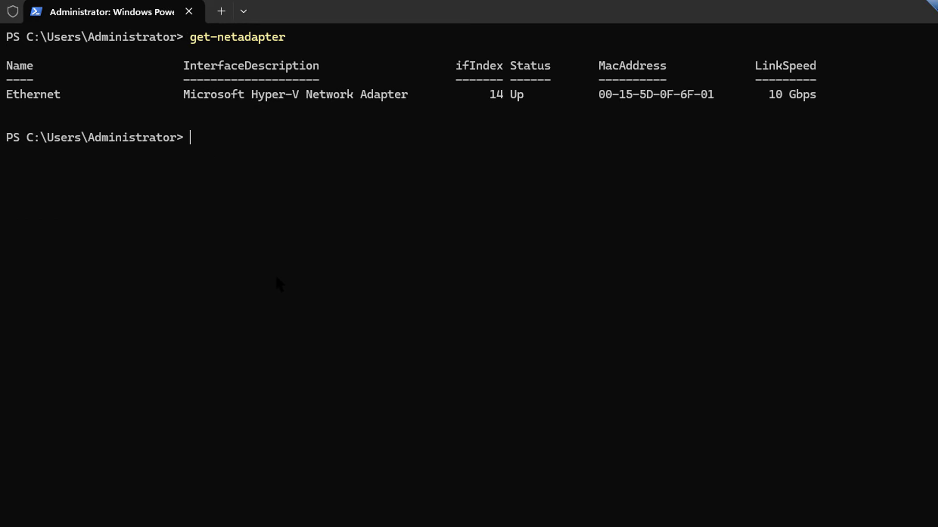
Write a New-NetIPAddress command with InterfaceAlias Ethernet, IPAddress 172.20.163.25, AddressFamily IPv4 and PrefixLength 20, without running it
text(New-NetIPAddress -InterfaceAlias Ethernet -IPAddress 172.20.163.25 -AddressFamily IPv4 -PrefixLength 20)
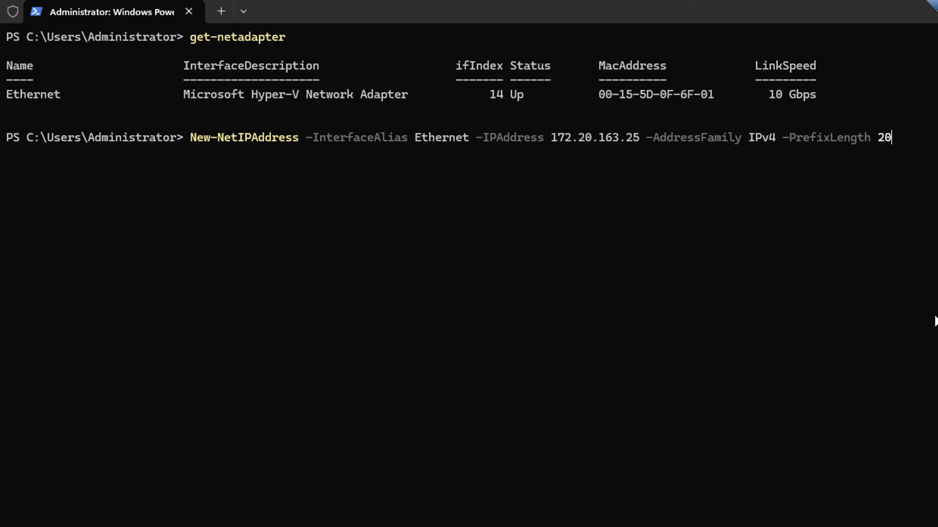
text(-defaultgateway)
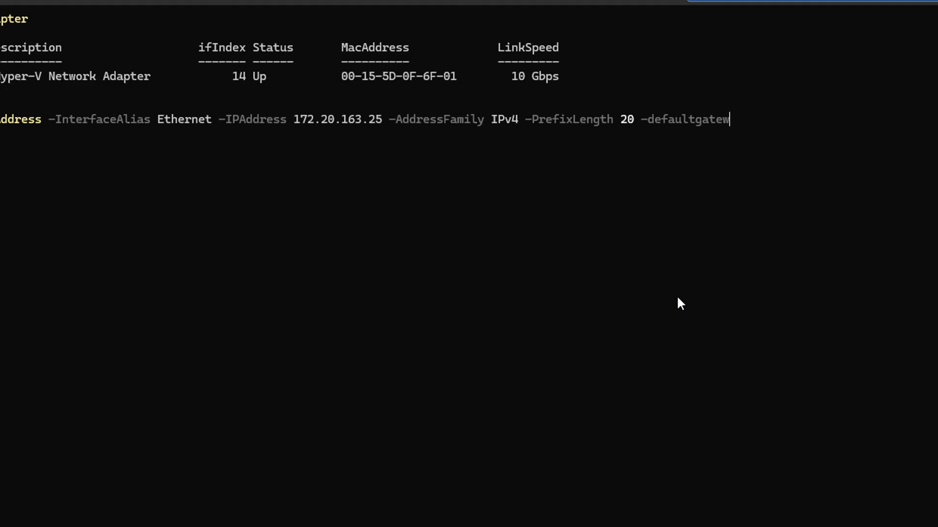
text( 1)
key(BackSpace)
key(BackSpace)
key(BackSpace)
key(BackSpace)
key(BackSpace)
key(BackSpace)
key(BackSpace)
key(BackSpace)
key(BackSpace)
key(BackSpace)
key(BackSpace)
key(BackSpace)
key(BackSpace)
key(BackSpace)
key(BackSpace)
key(BackSpace)
key(BackSpace)
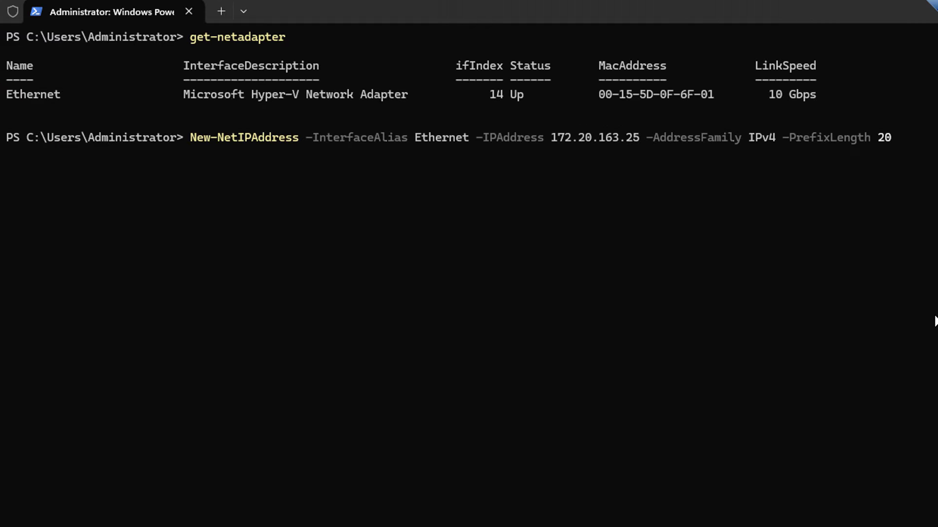
Change the IPAddress value in the pending New-NetIPAddress command to 172.20.163.26
key(Left)
key(Left)
key(Left)
key(Left)
key(Left)
key(Left)
key(Left)
key(Left)
key(Left)
key(Left)
key(Left)
key(Left)
key(Left)
key(Left)
key(Left)
key(Left)
key(Left)
key(Left)
key(Left)
key(Left)
key(Left)
key(Left)
key(Left)
key(Left)
key(Left)
key(BackSpace)
text(6)
key(Right)
key(Right)
key(Right)
key(Right)
key(Right)
key(Right)
key(Right)
key(Right)
key(Right)
key(Right)
key(Right)
key(Right)
key(Right)
key(Right)
key(Right)
key(Right)
key(Right)
key(Right)
key(Right)
key(Right)
key(Right)
key(Right)
key(Right)
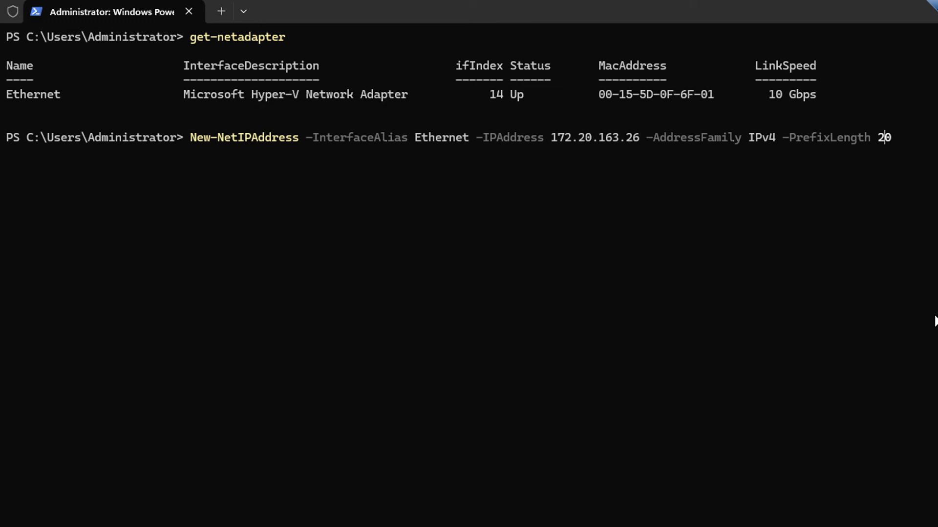